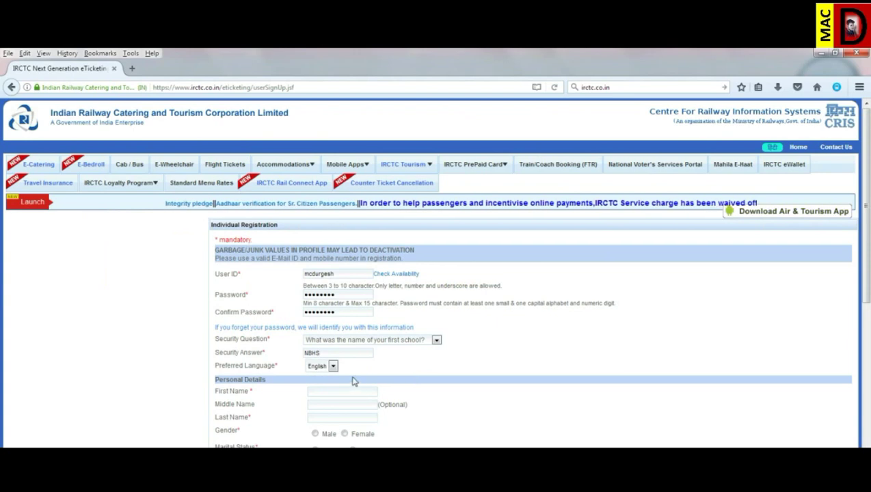
Step: Keep English as the preferred language and scroll down to the Personal Details section
{"action": "left_click", "coordinate": [334, 367]}
{"action": "left_click", "coordinate": [322, 377]}
{"action": "scroll", "coordinate": [336, 373], "scroll_direction": "down", "scroll_amount": 5}
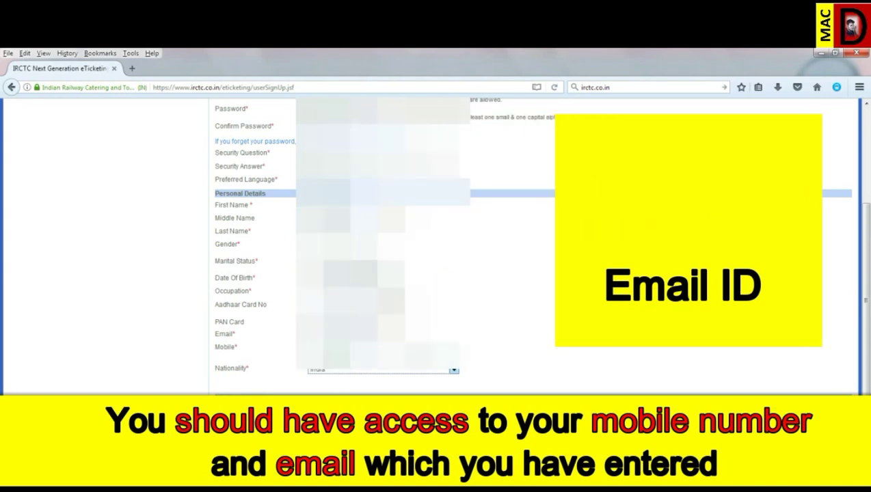
{"action": "scroll", "coordinate": [533, 246], "scroll_direction": "down", "scroll_amount": 1}
{"action": "scroll", "coordinate": [533, 274], "scroll_direction": "down", "scroll_amount": 3}
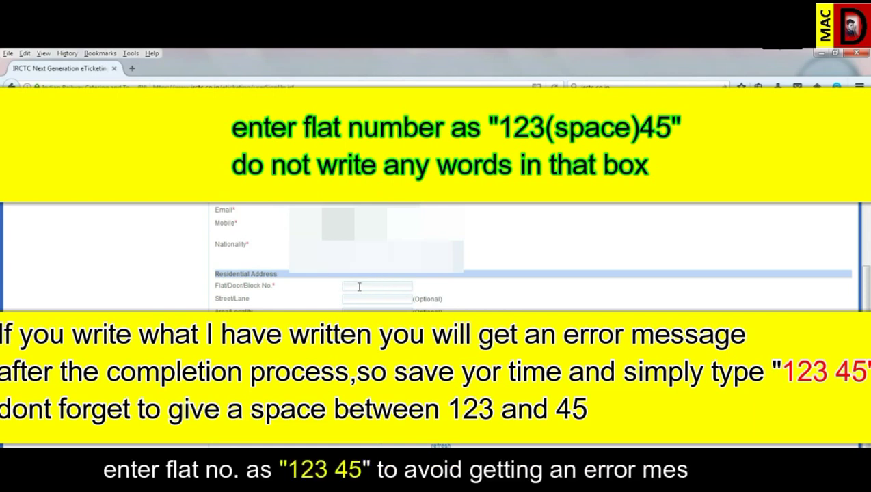
Step: Fill in the flat/door/block number and street name of the residential address
{"action": "left_click", "coordinate": [359, 286]}
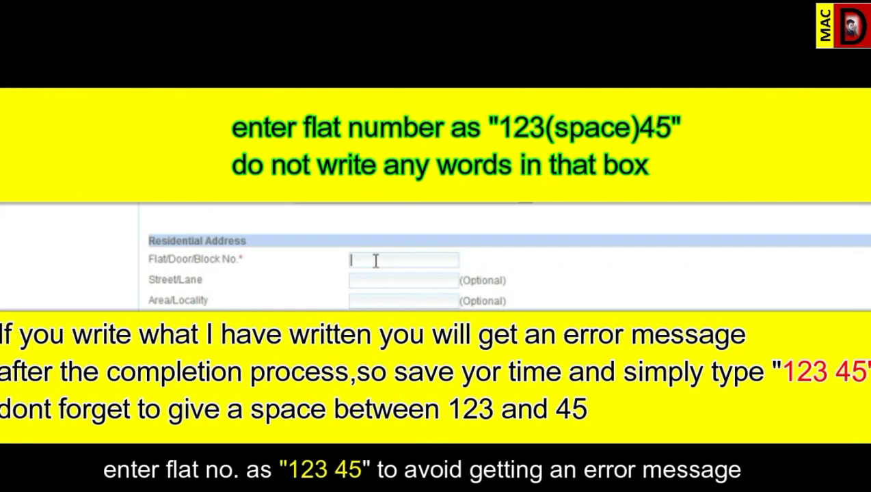
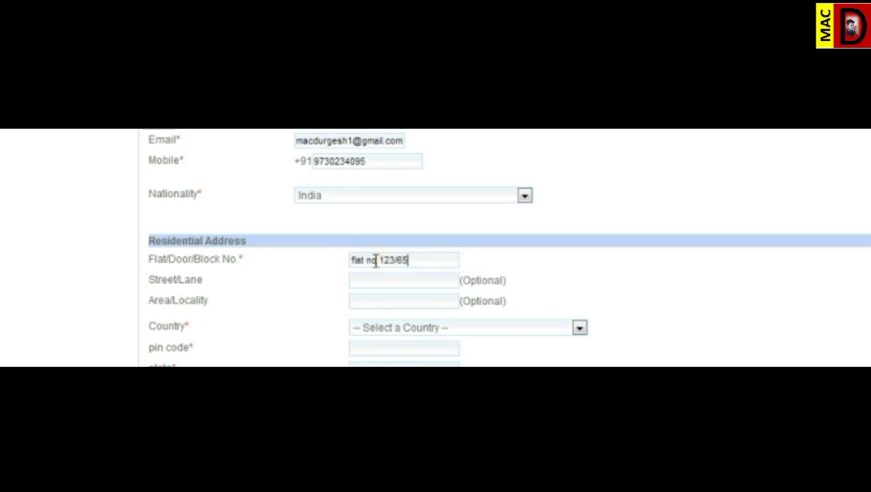
{"action": "left_click", "coordinate": [376, 261]}
{"action": "type", "text": "."}
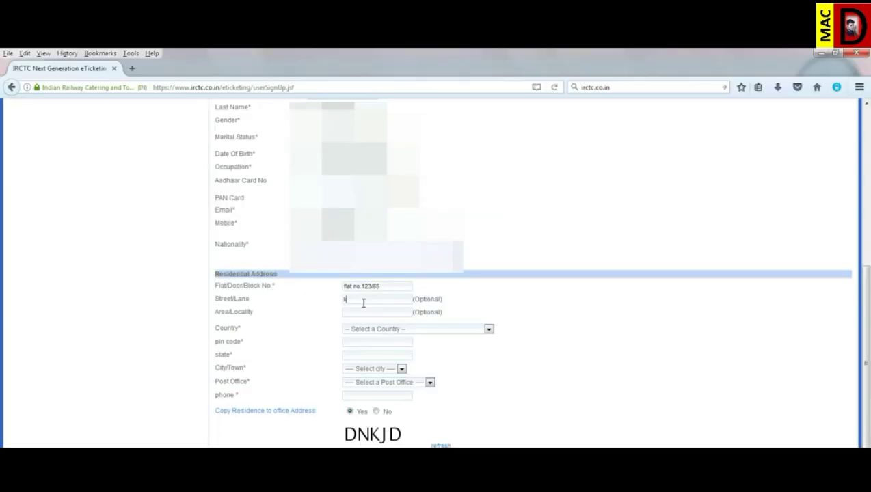
{"action": "left_click", "coordinate": [364, 303]}
{"action": "left_click", "coordinate": [366, 312]}
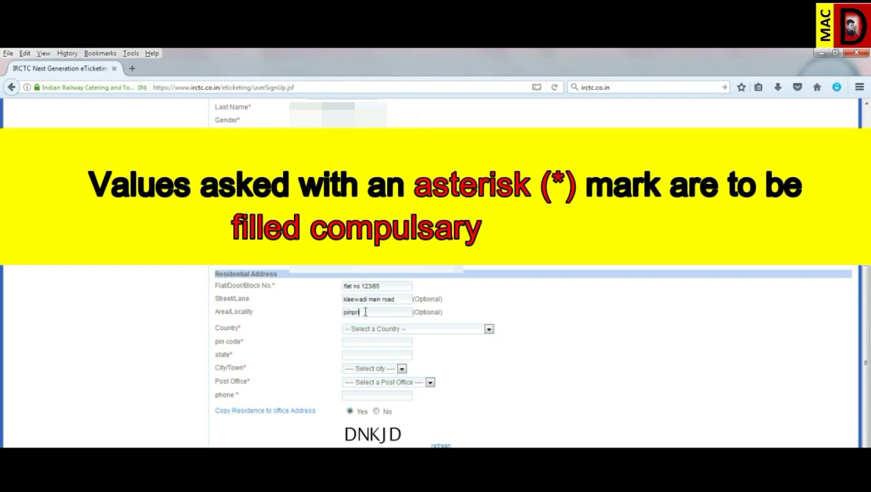
Step: Select India as the country and enter the area's pin code
{"action": "left_click", "coordinate": [368, 329]}
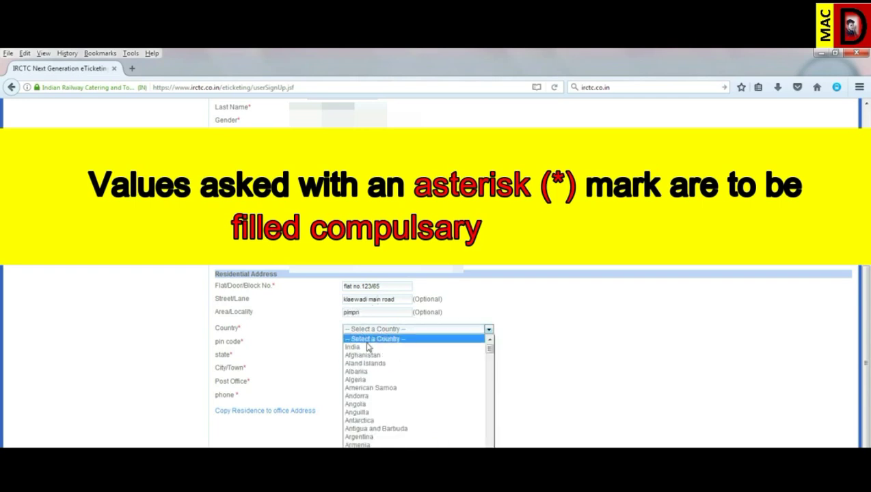
{"action": "left_click", "coordinate": [367, 347]}
{"action": "left_click", "coordinate": [371, 343]}
{"action": "type", "text": "411017"}
{"action": "left_click", "coordinate": [504, 367]}
Step: Choose Pune as the city, pick the local post office, and enter the phone number
{"action": "left_click", "coordinate": [371, 374]}
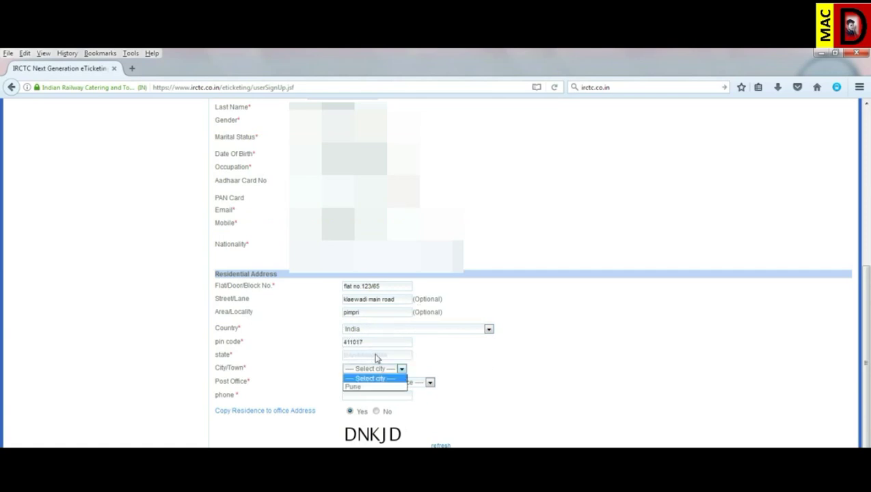
{"action": "left_click", "coordinate": [366, 388]}
{"action": "left_click", "coordinate": [386, 384]}
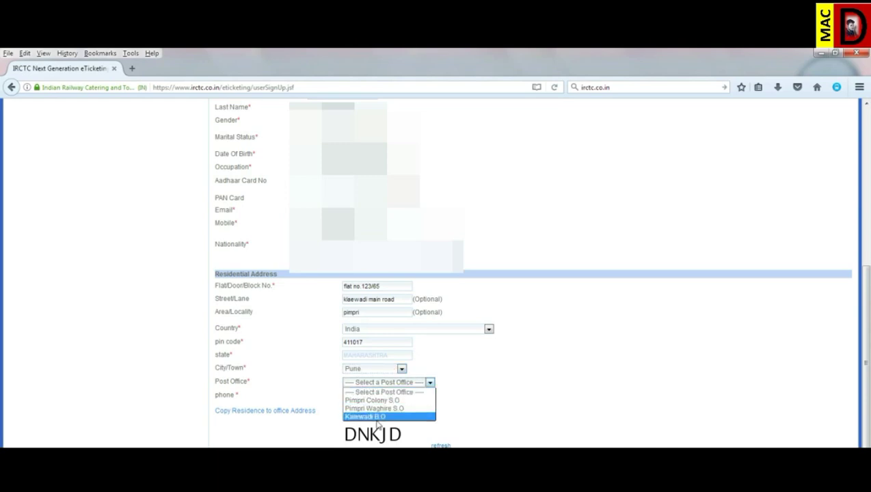
{"action": "left_click", "coordinate": [376, 416]}
{"action": "left_click", "coordinate": [377, 396]}
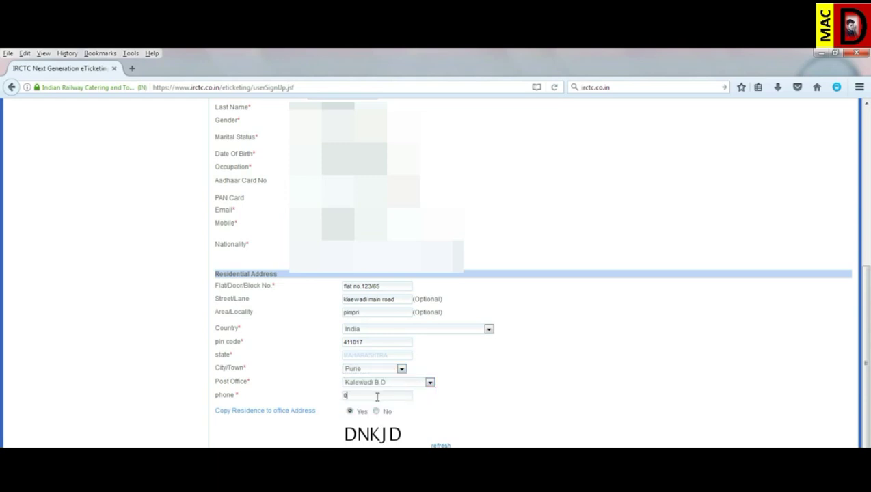
{"action": "type", "text": "08552"}
{"action": "key", "text": "BackSpace"}
{"action": "key", "text": "BackSpace"}
{"action": "key", "text": "BackSpace"}
{"action": "key", "text": "BackSpace"}
{"action": "key", "text": "BackSpace"}
Step: Enter the captcha code and submit the registration form
{"action": "scroll", "coordinate": [505, 405], "scroll_direction": "down", "scroll_amount": 2}
{"action": "left_click", "coordinate": [351, 394]}
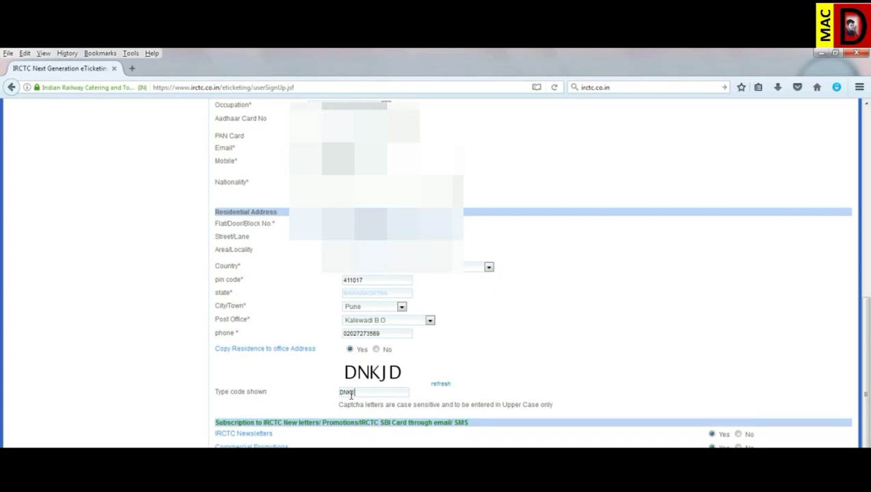
{"action": "scroll", "coordinate": [354, 397], "scroll_direction": "down", "scroll_amount": 1}
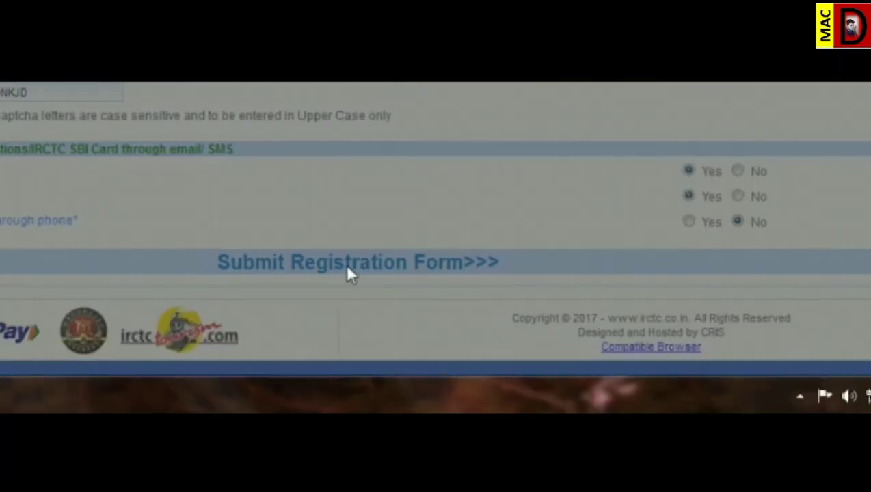
{"action": "left_click", "coordinate": [347, 269]}
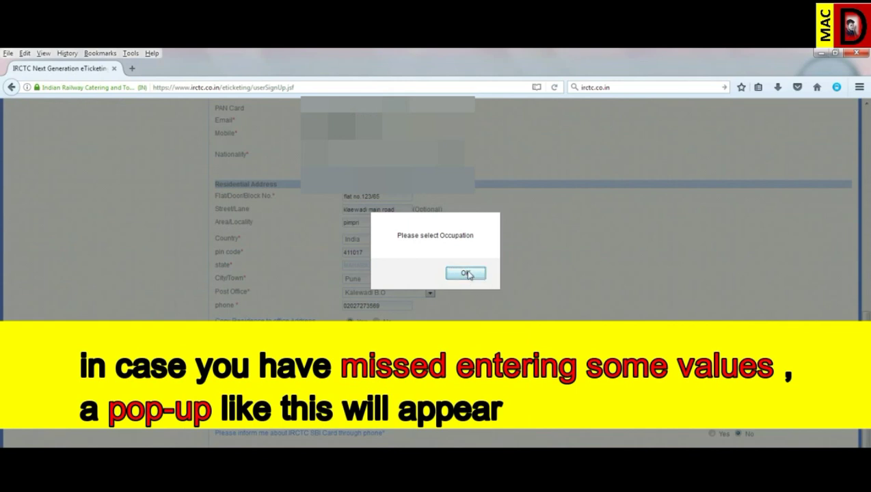
Step: Dismiss the missing-occupation warning and choose an occupation from its dropdown
{"action": "left_click", "coordinate": [467, 273]}
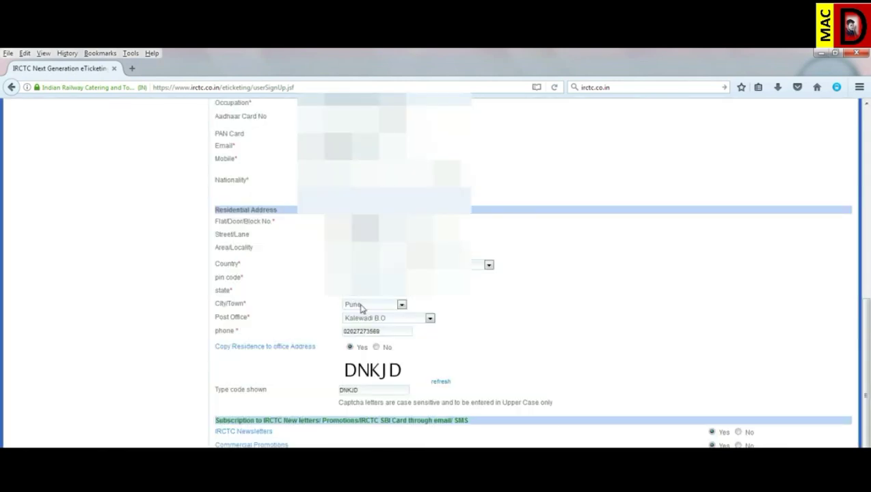
{"action": "scroll", "coordinate": [376, 326], "scroll_direction": "up", "scroll_amount": 3}
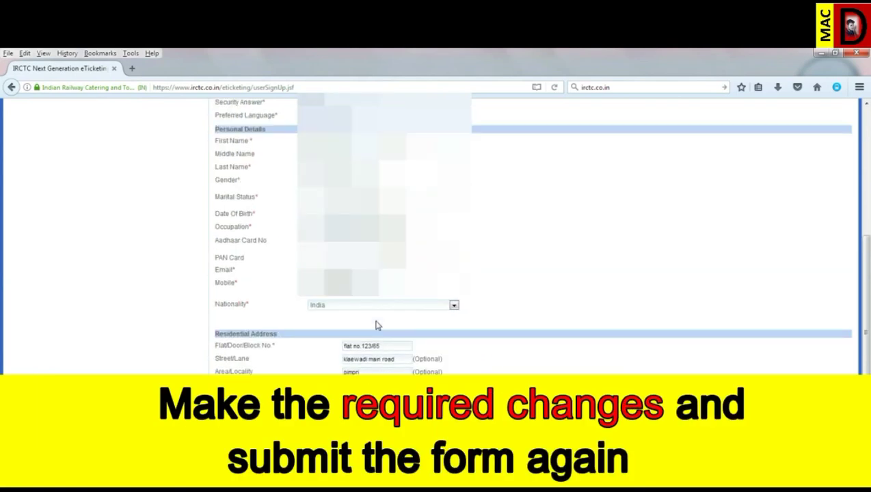
{"action": "left_click", "coordinate": [349, 305]}
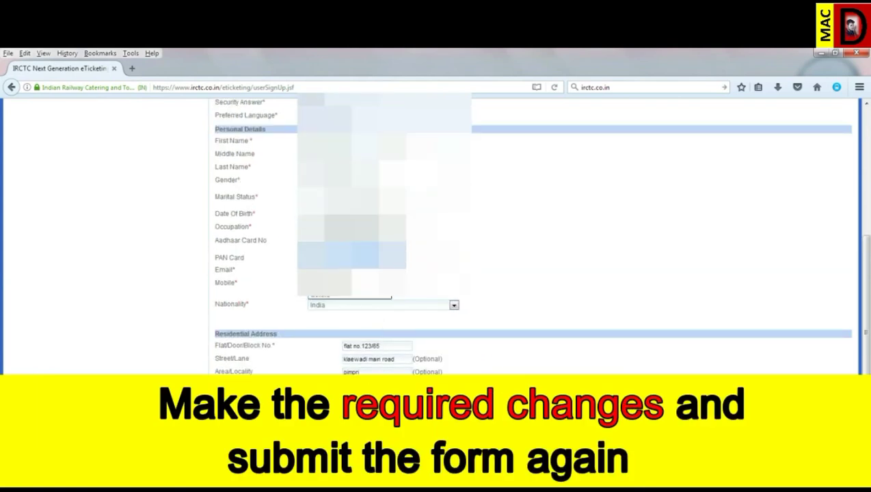
{"action": "left_click", "coordinate": [351, 286]}
{"action": "scroll", "coordinate": [357, 298], "scroll_direction": "down", "scroll_amount": 4}
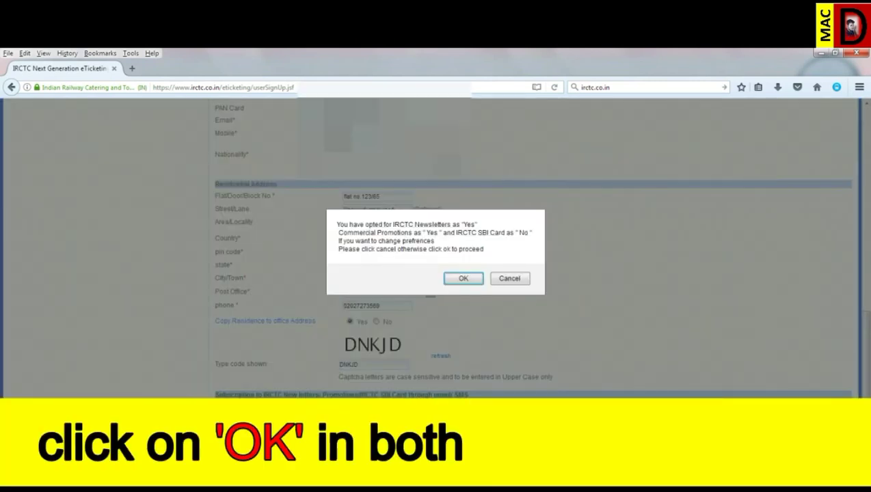
Step: Confirm newsletter preferences, block further alerts, acknowledge the validation notice, and accept the terms
{"action": "left_click", "coordinate": [463, 280]}
{"action": "left_click", "coordinate": [360, 250]}
{"action": "left_click", "coordinate": [449, 283]}
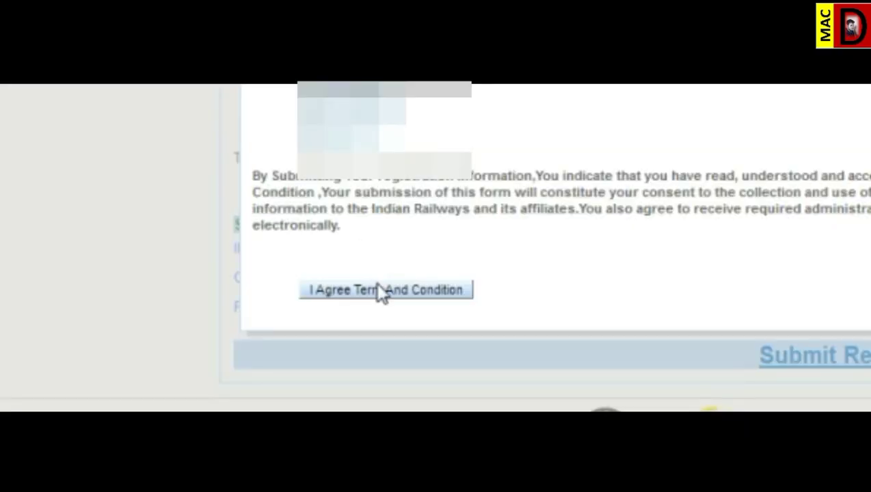
{"action": "left_click", "coordinate": [376, 285]}
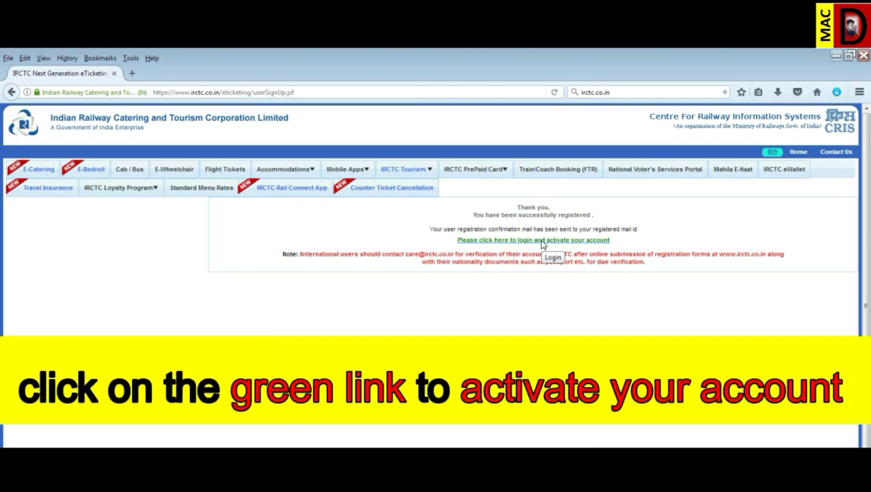
Step: Try logging in to the new IRCTC account and dismiss the resulting login error
{"action": "left_click", "coordinate": [542, 241]}
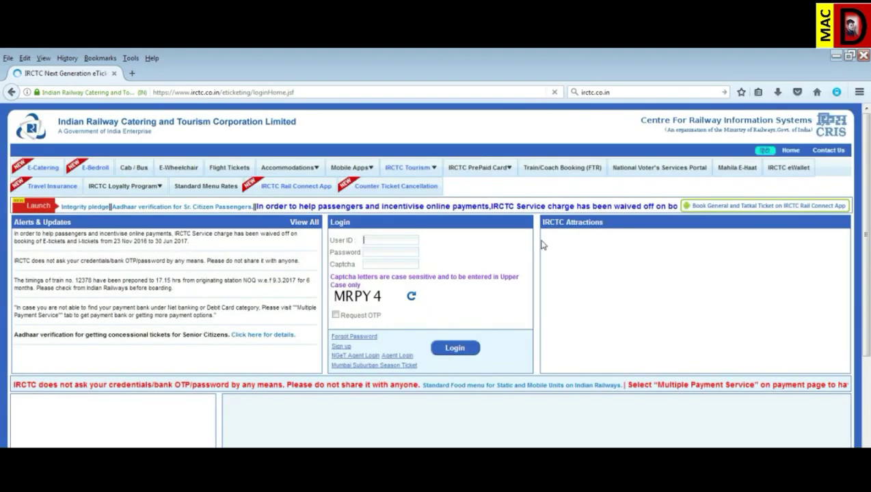
{"action": "left_click", "coordinate": [399, 241]}
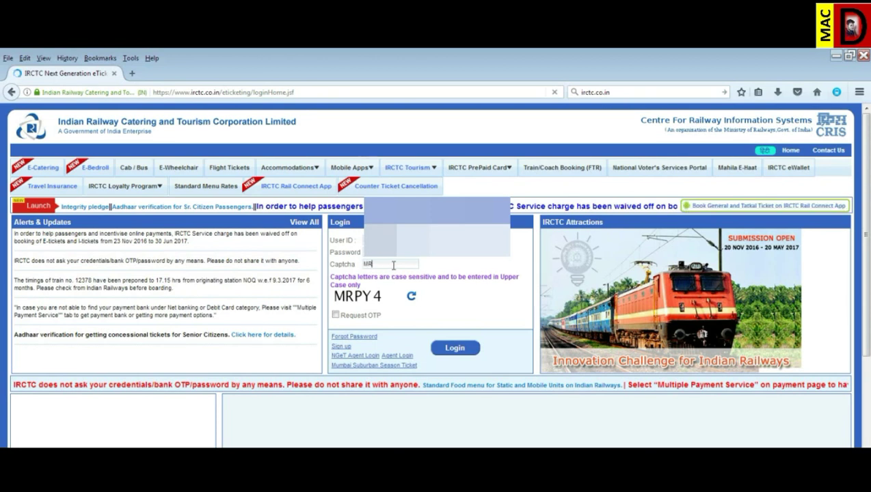
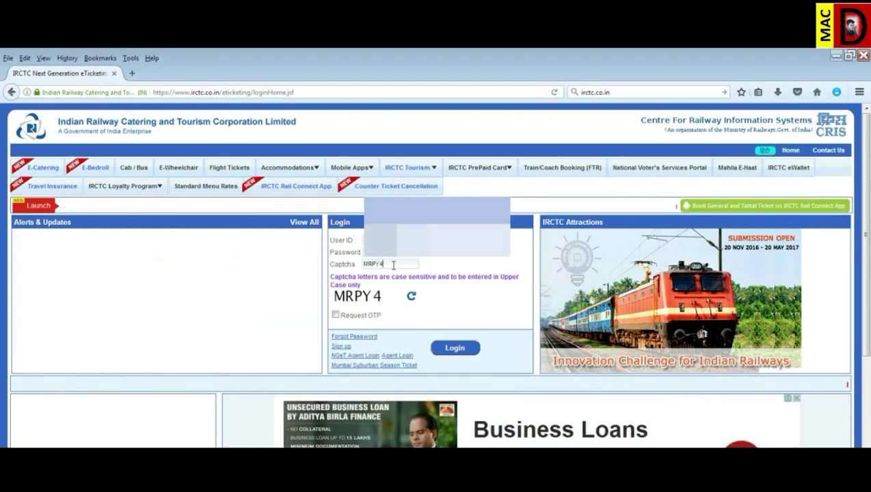
{"action": "left_click", "coordinate": [452, 348]}
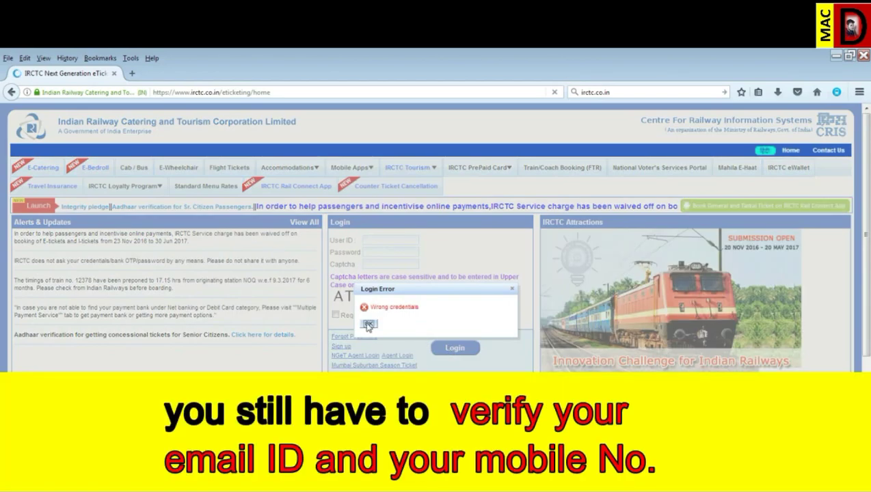
{"action": "left_click", "coordinate": [368, 325]}
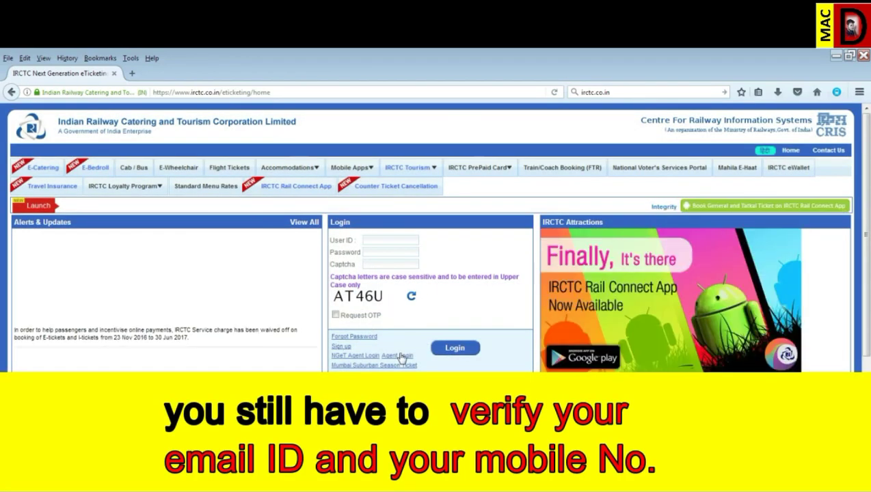
Step: Search the web for GMAIL in a new tab and open the Gmail site
{"action": "left_click", "coordinate": [133, 74]}
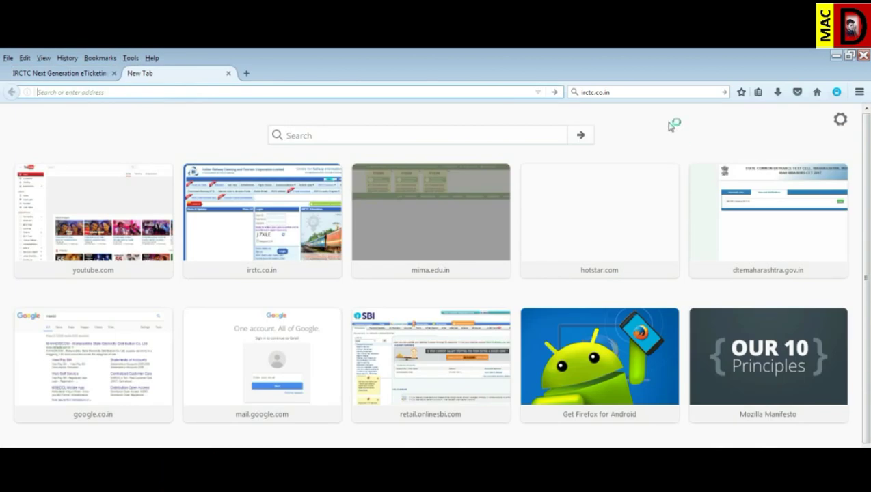
{"action": "left_click", "coordinate": [630, 91]}
{"action": "type", "text": "GMAIL"}
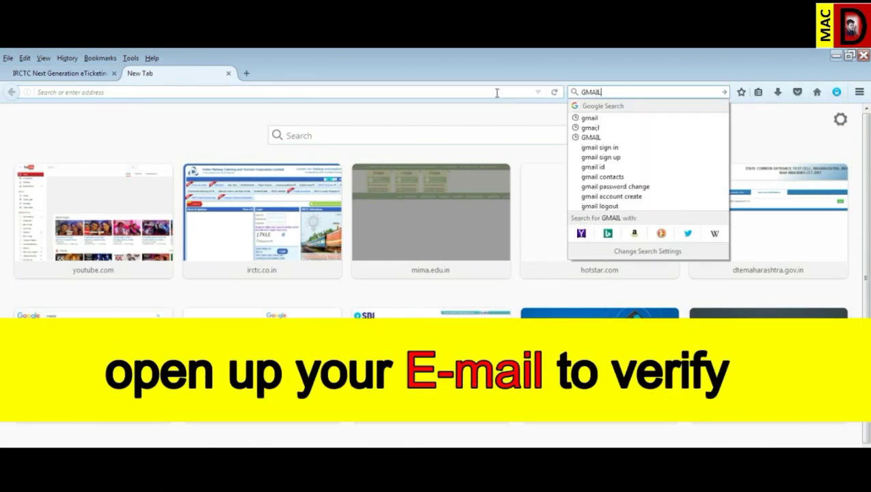
{"action": "key", "text": "Return"}
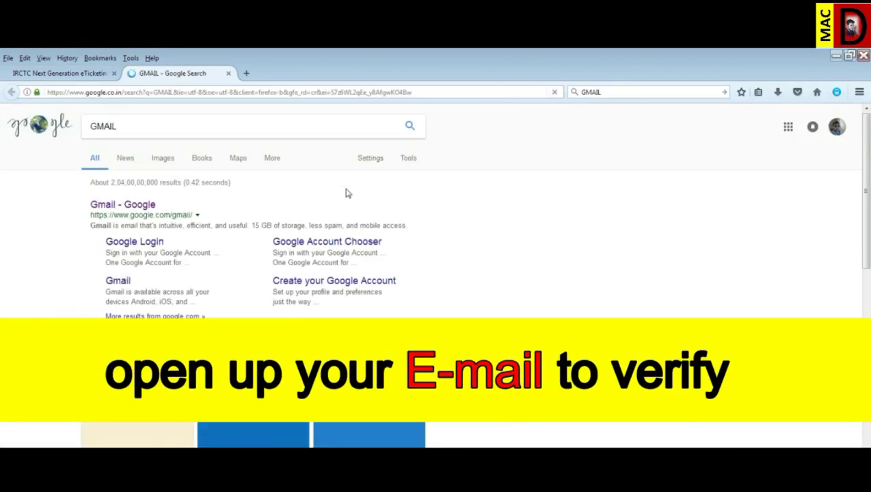
{"action": "left_click", "coordinate": [130, 205]}
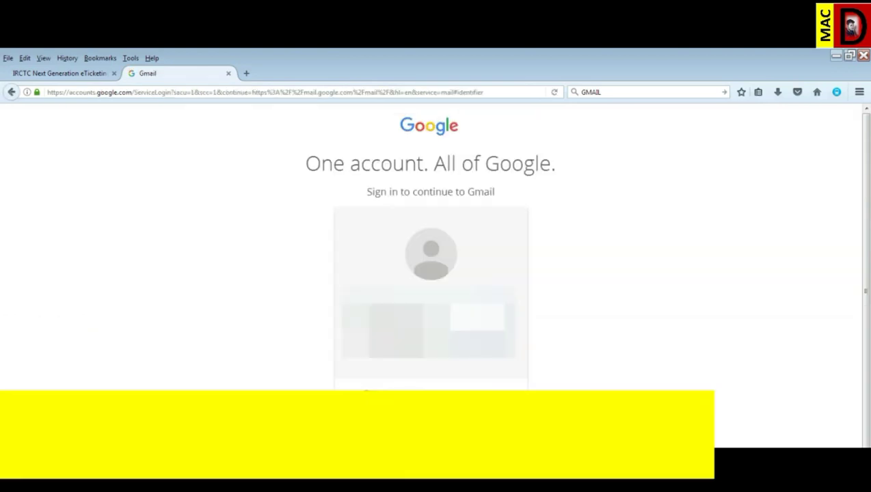
Step: Sign in to Gmail with the account password and decline saving the login in Firefox
{"action": "key", "text": "Return"}
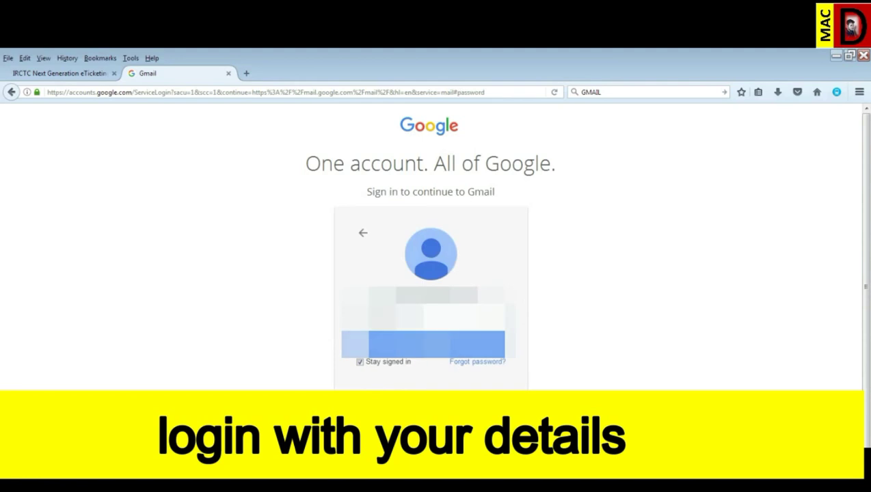
{"action": "key", "text": "Return"}
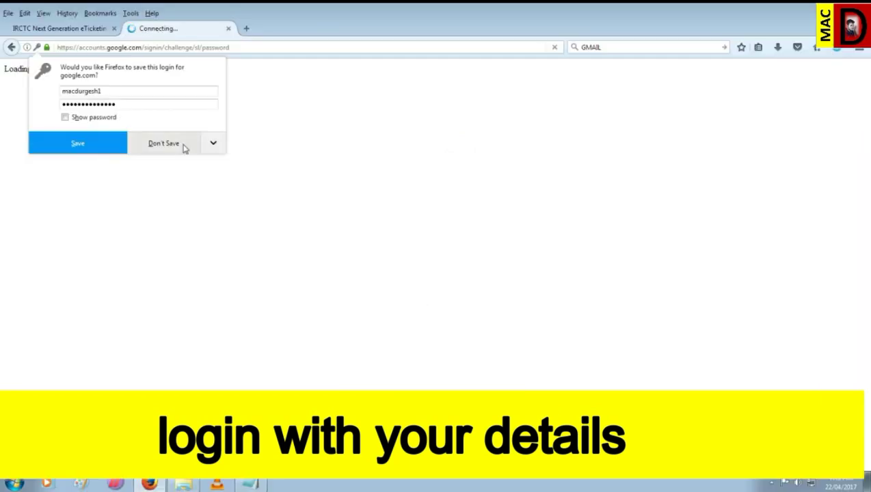
{"action": "left_click", "coordinate": [164, 144]}
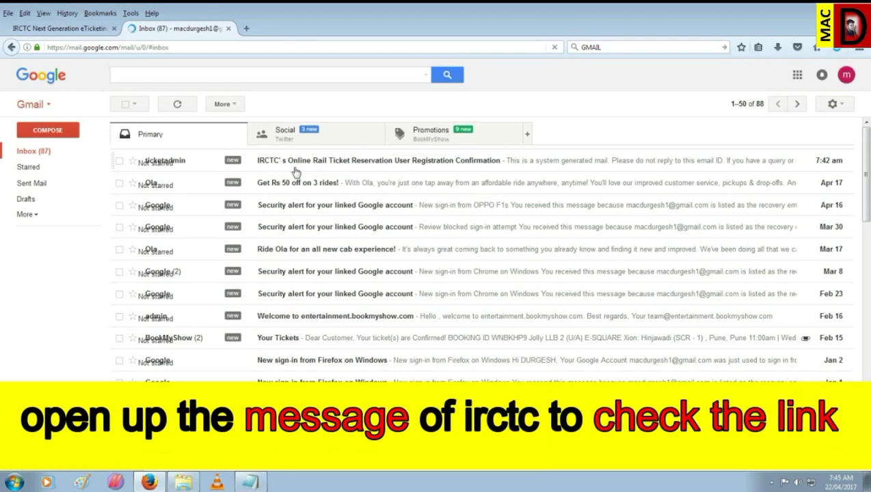
Step: Open the IRCTC registration confirmation email and follow its 'Click Here' login link
{"action": "left_click", "coordinate": [339, 165]}
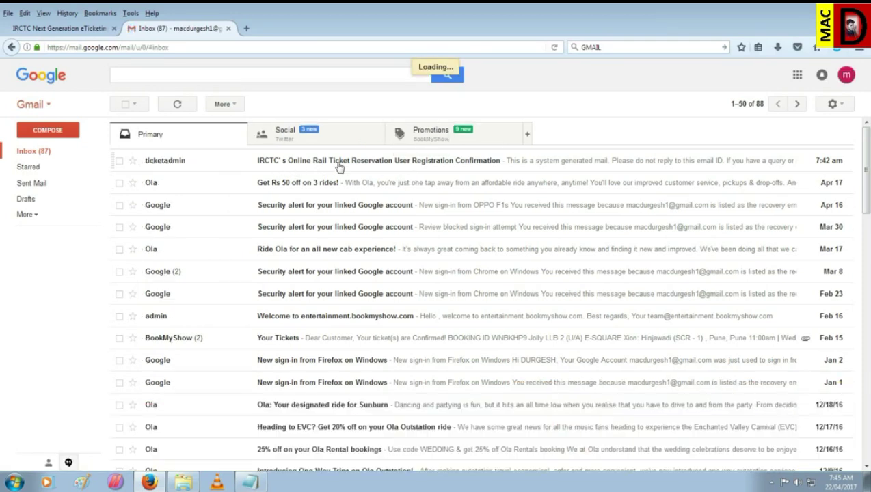
{"action": "left_click", "coordinate": [456, 162]}
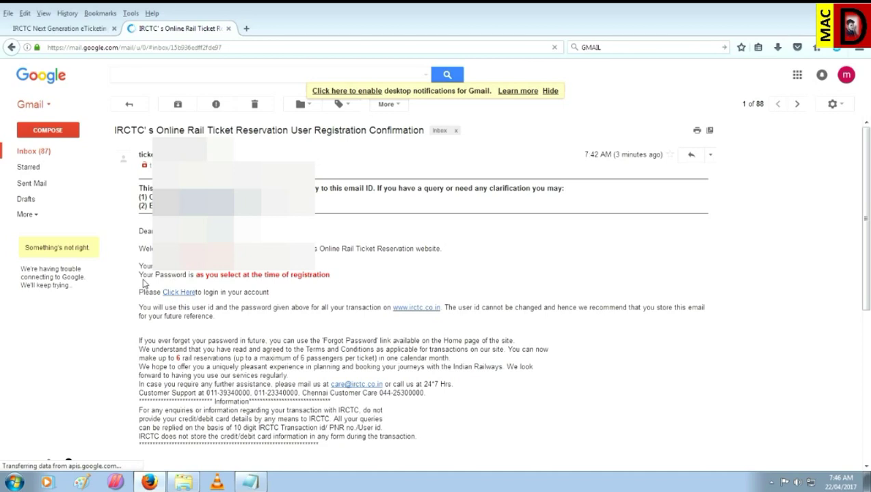
{"action": "scroll", "coordinate": [143, 283], "scroll_direction": "down", "scroll_amount": 2}
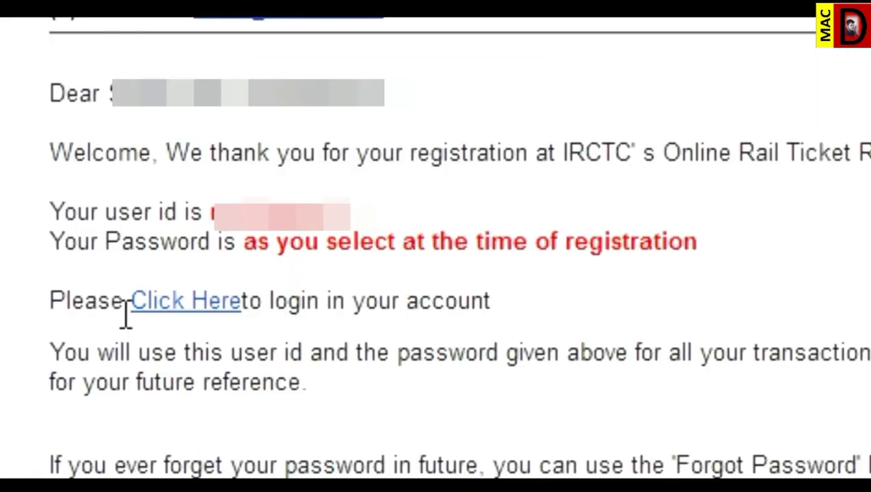
{"action": "left_click", "coordinate": [202, 304]}
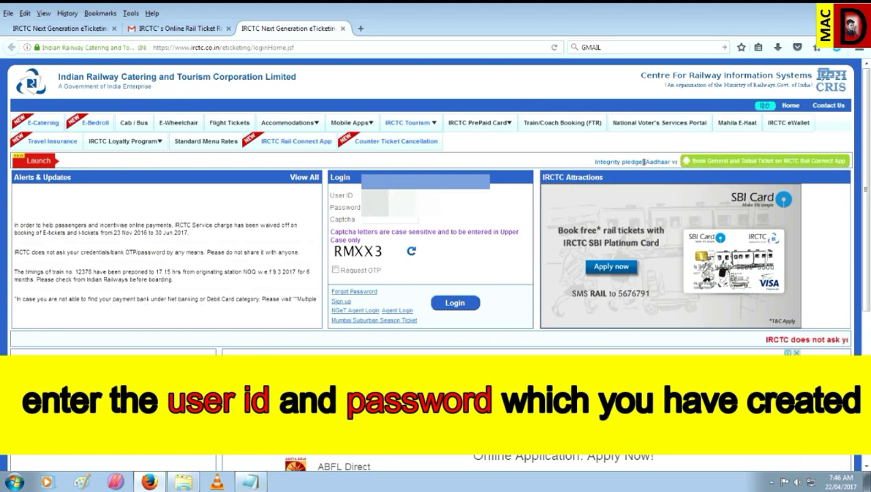
Step: Enter the displayed login captcha and submit to sign in to IRCTC
{"action": "left_click", "coordinate": [380, 219]}
{"action": "type", "text": "RMXX"}
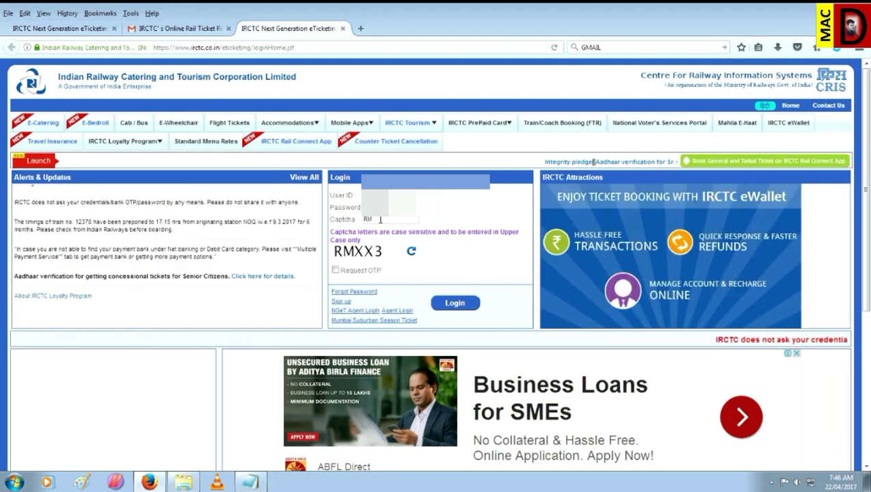
{"action": "type", "text": "3"}
{"action": "key", "text": "Return"}
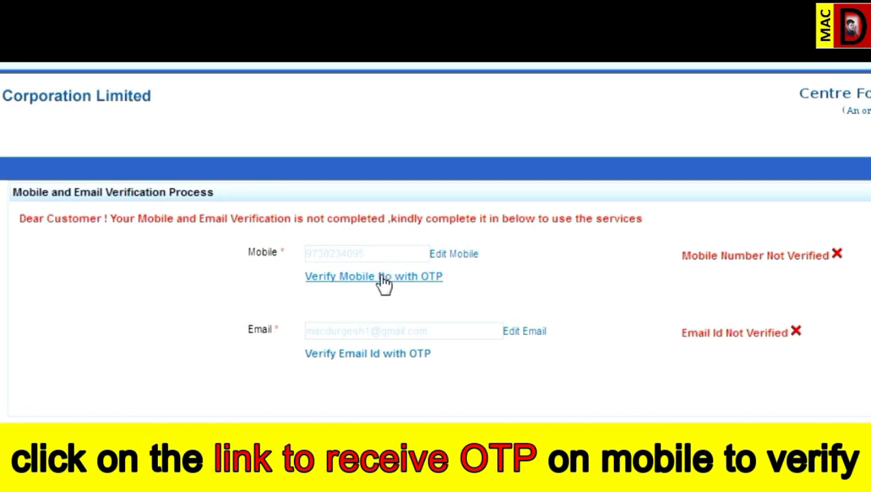
Step: Request the mobile OTP, enter and submit the received code, then close the result
{"action": "left_click", "coordinate": [381, 281]}
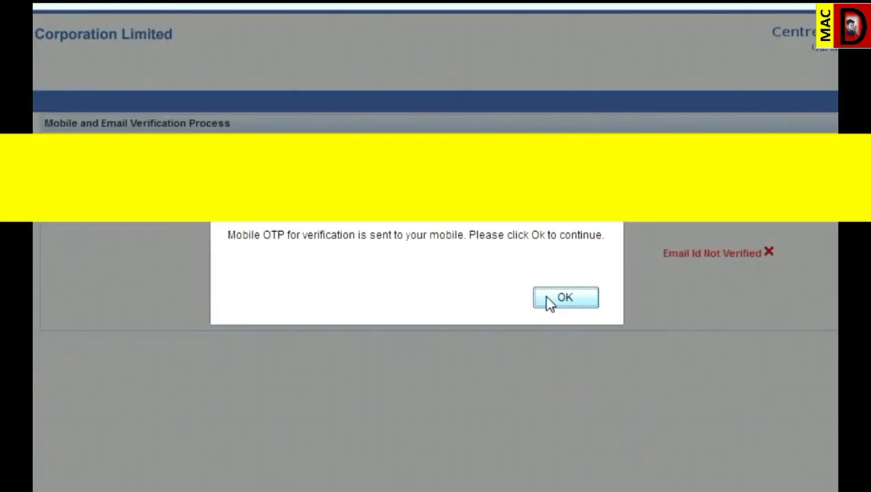
{"action": "left_click", "coordinate": [547, 298]}
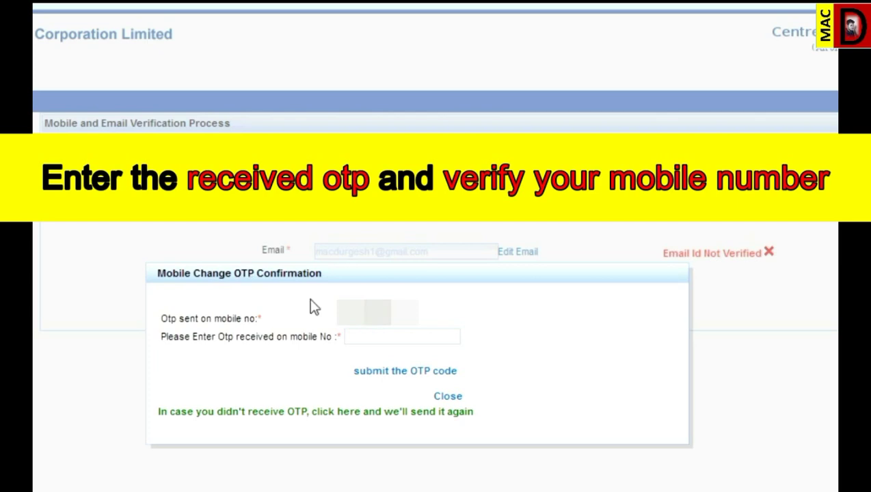
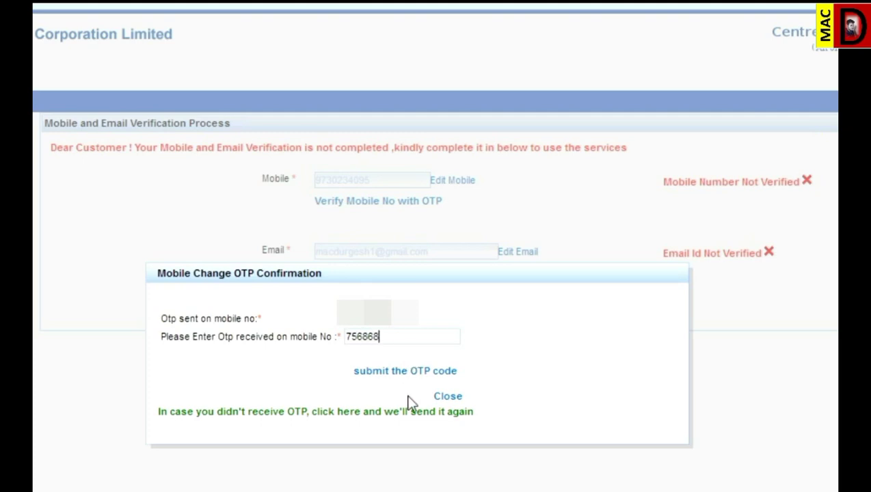
{"action": "left_click", "coordinate": [441, 373]}
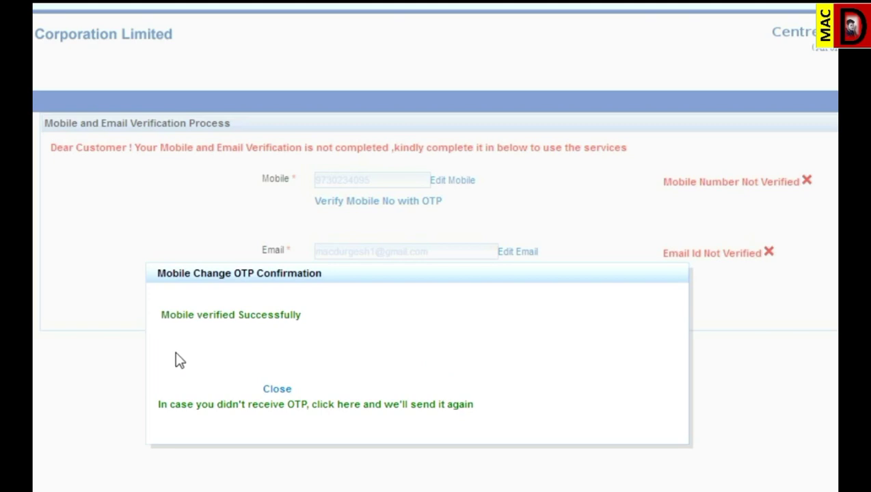
{"action": "left_click", "coordinate": [276, 389]}
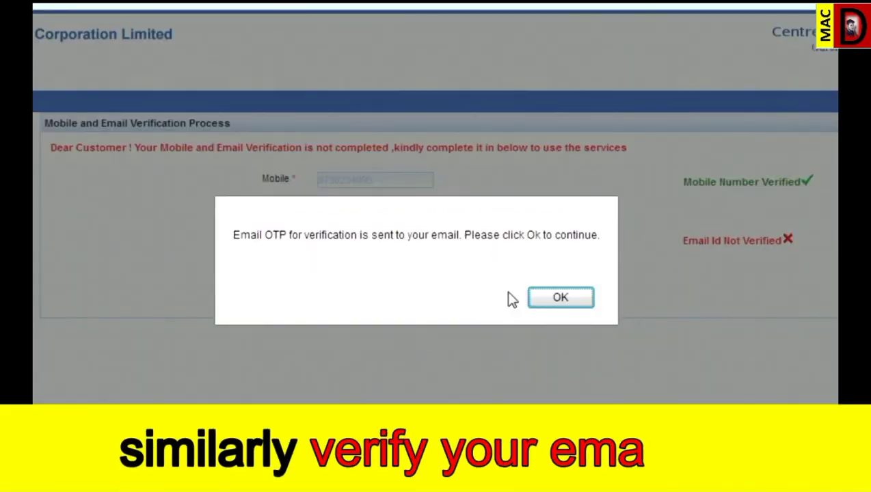
Step: Copy the email verification OTP from IRCTC's message in Gmail and return to the IRCTC tab
{"action": "left_click", "coordinate": [551, 297]}
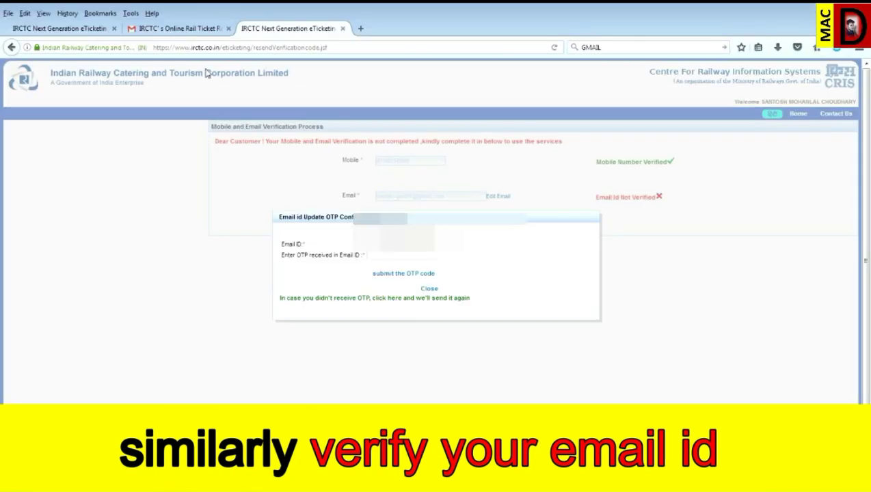
{"action": "left_click", "coordinate": [194, 32]}
{"action": "left_click", "coordinate": [39, 153]}
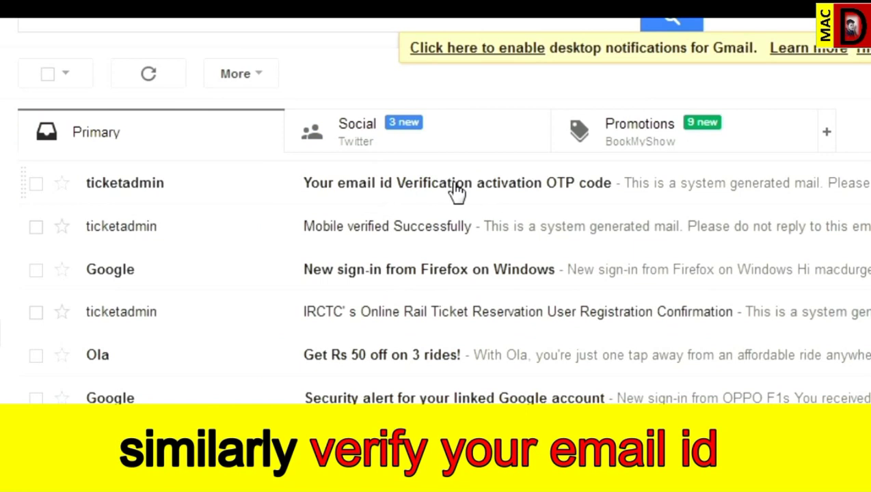
{"action": "left_click", "coordinate": [587, 186]}
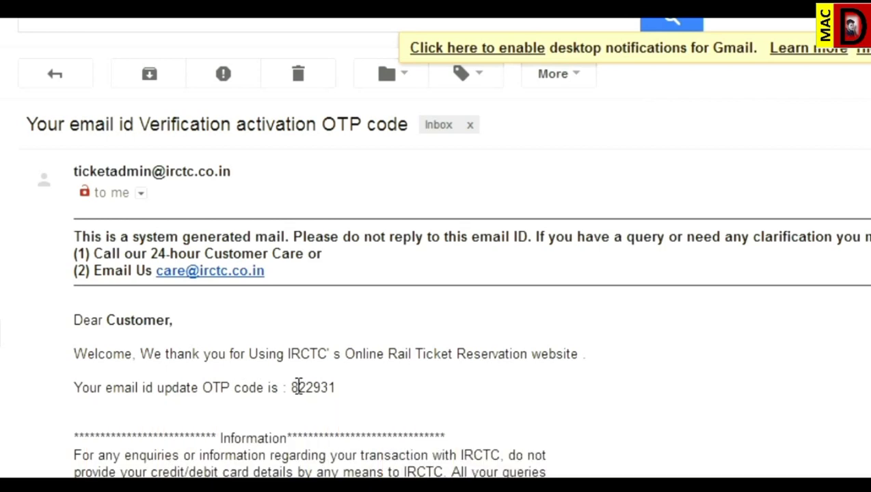
{"action": "left_click_drag", "start_coordinate": [289, 388], "coordinate": [360, 395]}
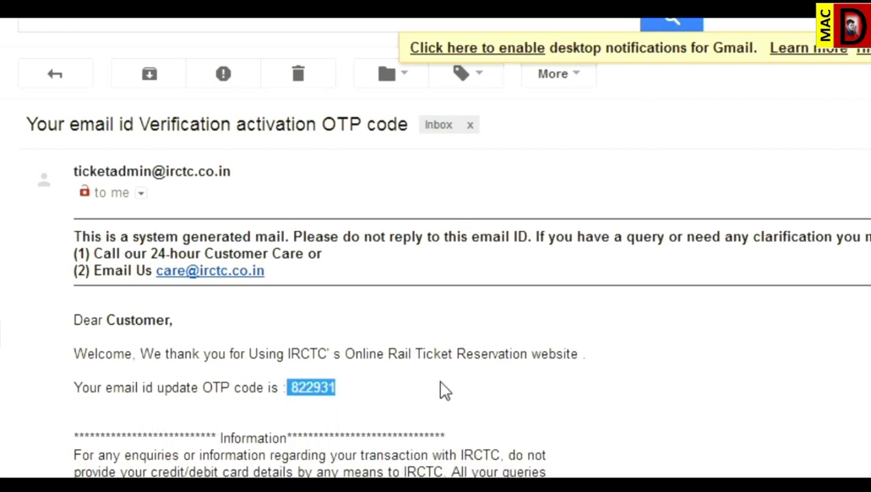
{"action": "right_click", "coordinate": [349, 389]}
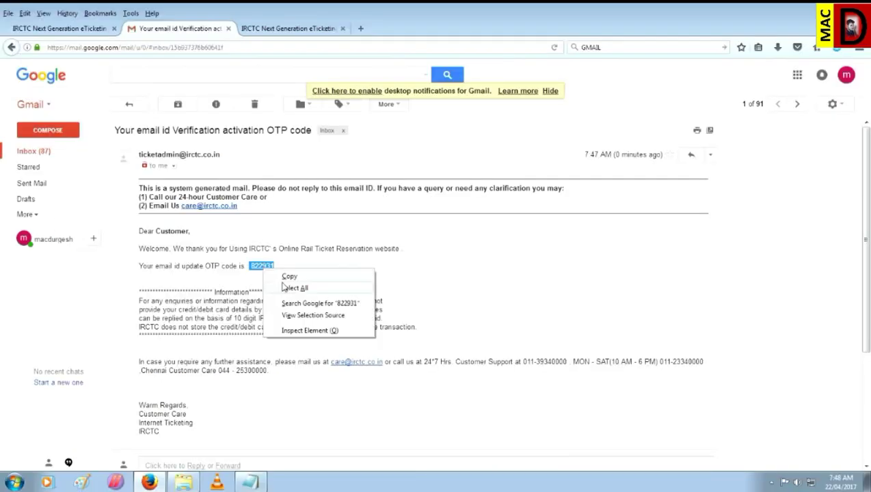
{"action": "left_click", "coordinate": [390, 408]}
{"action": "left_click", "coordinate": [272, 29]}
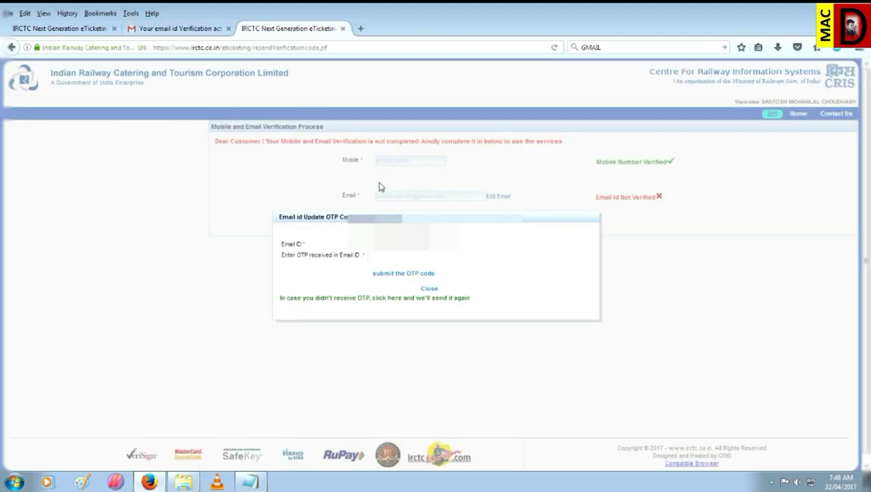
Step: Submit the pasted email OTP, retrying after the invalid-OTP alert, until the account shows as verified
{"action": "left_click", "coordinate": [389, 273]}
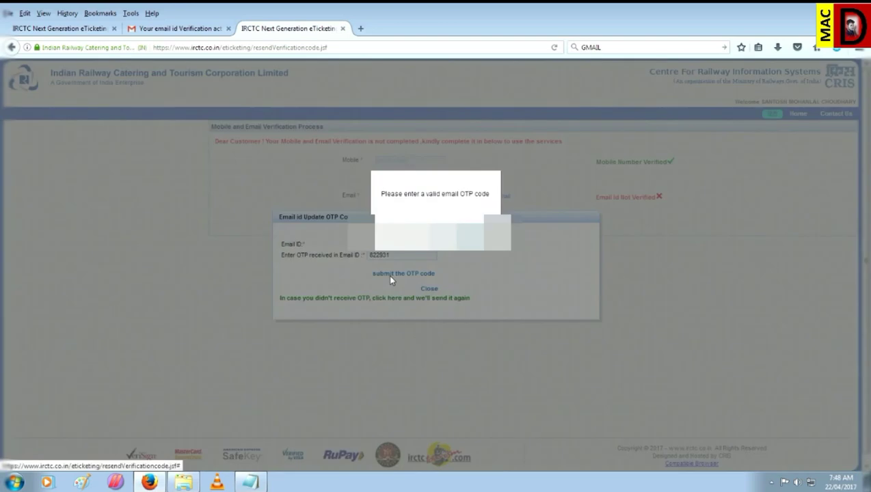
{"action": "left_click", "coordinate": [466, 233]}
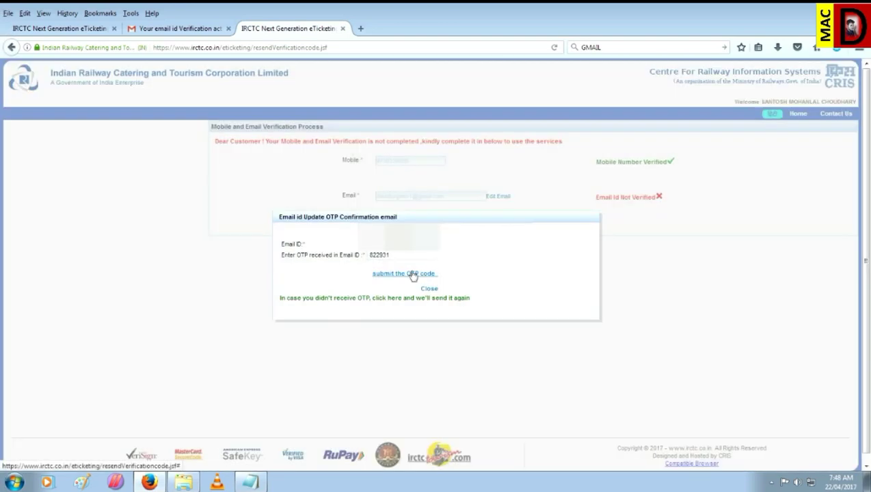
{"action": "left_click", "coordinate": [413, 274]}
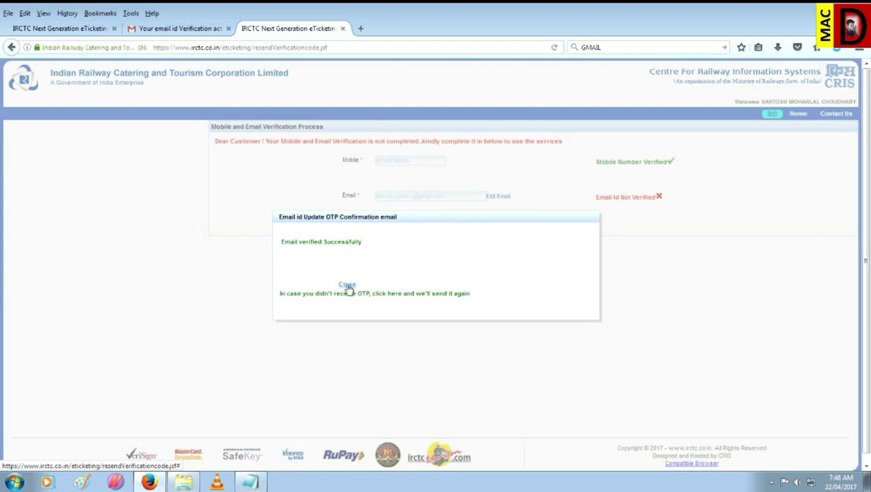
{"action": "left_click", "coordinate": [348, 286]}
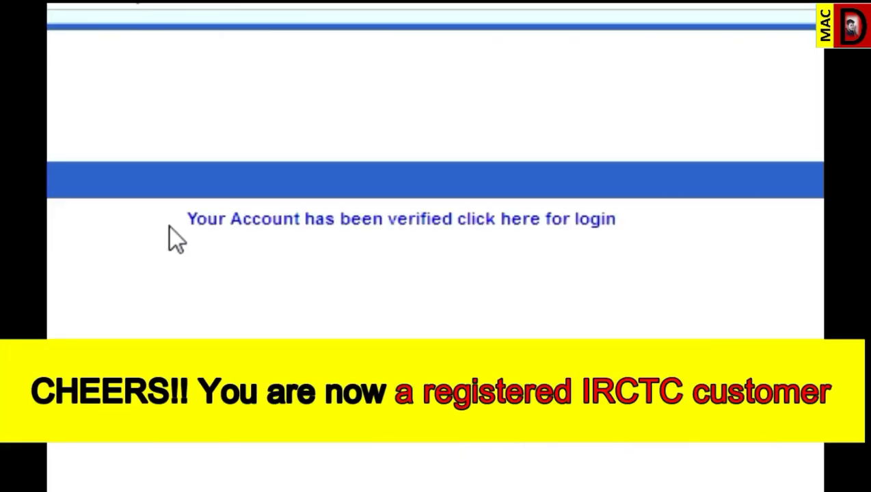
{"action": "left_click_drag", "start_coordinate": [333, 132], "coordinate": [459, 127]}
Step: Go to the IRCTC login page and enter the account password
{"action": "left_click", "coordinate": [685, 214]}
{"action": "left_click", "coordinate": [506, 220]}
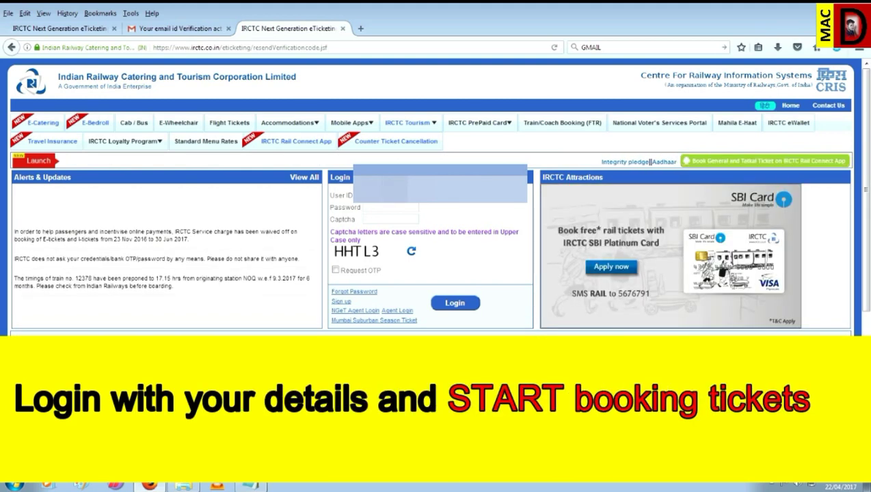
{"action": "left_click", "coordinate": [390, 209]}
{"action": "type", "text": "********"}
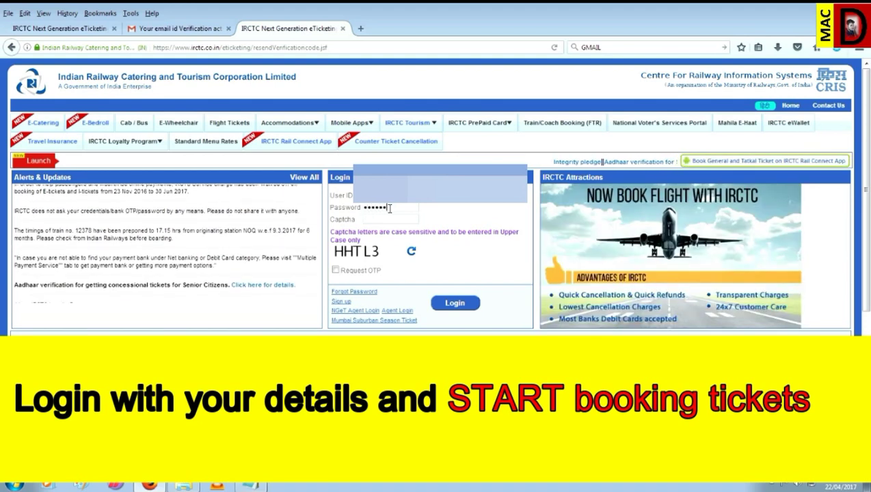